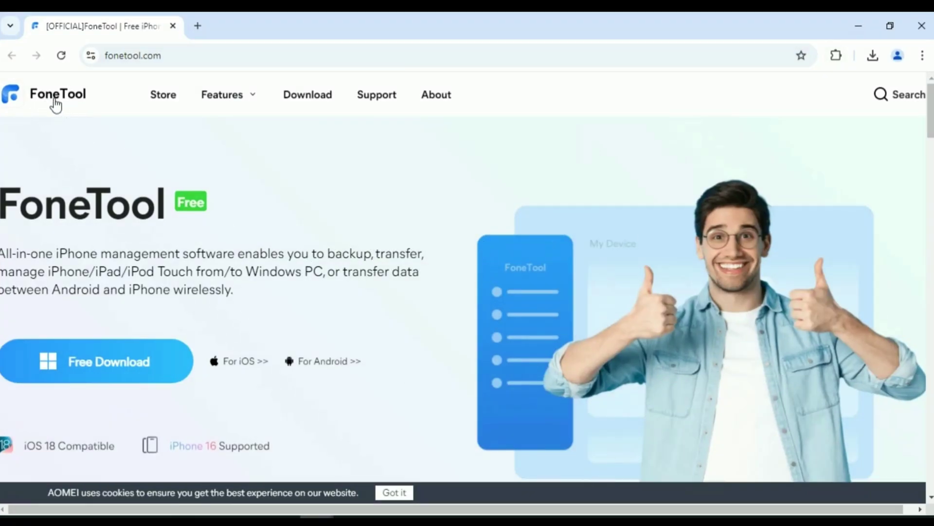
scroll(245, 237, "down", 1)
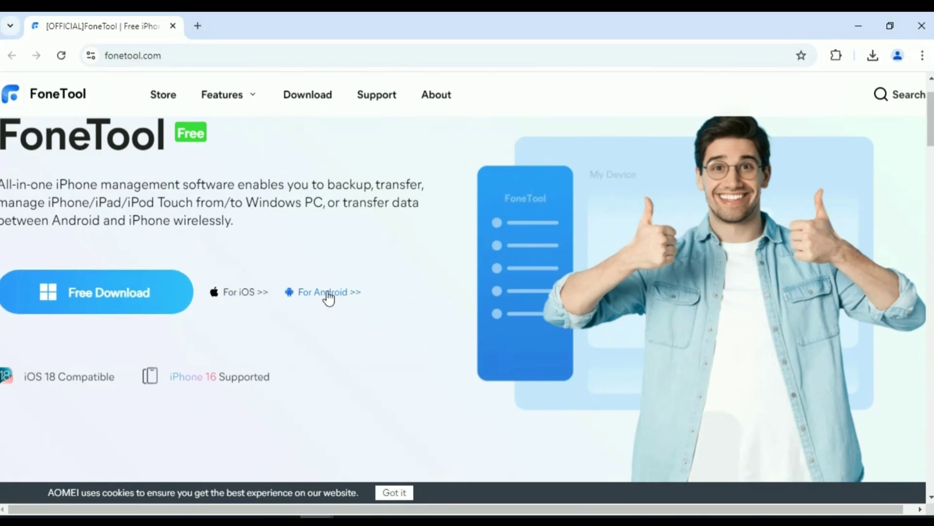
scroll(411, 287, "down", 1)
scroll(412, 287, "down", 1)
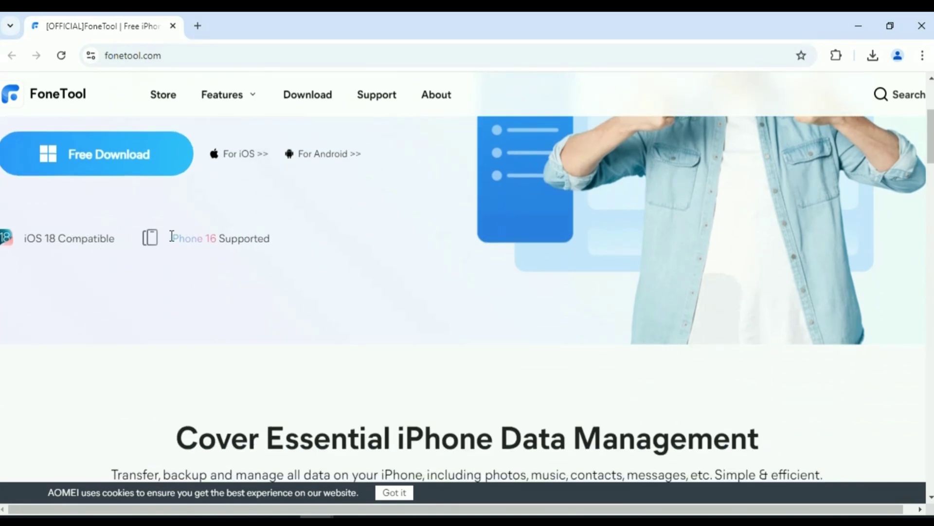
scroll(445, 274, "down", 1)
scroll(446, 274, "down", 2)
scroll(445, 273, "down", 1)
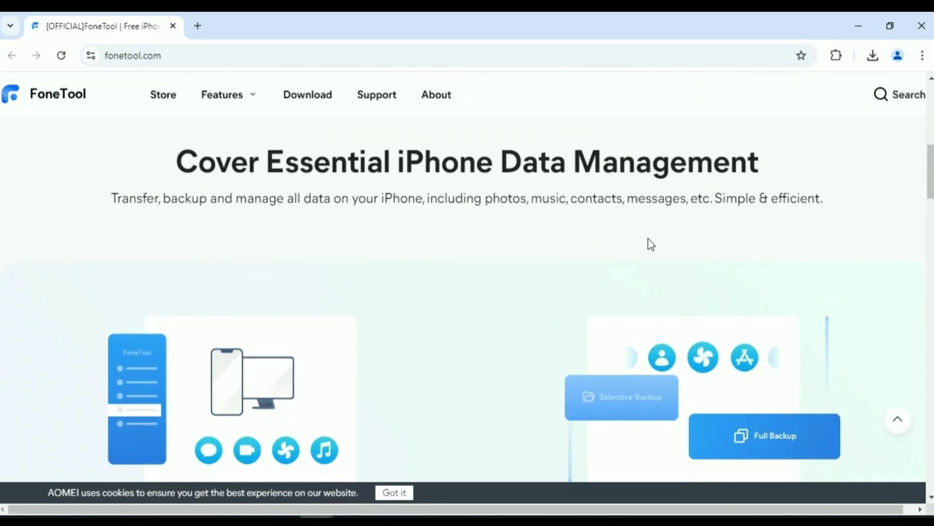
scroll(600, 256, "down", 2)
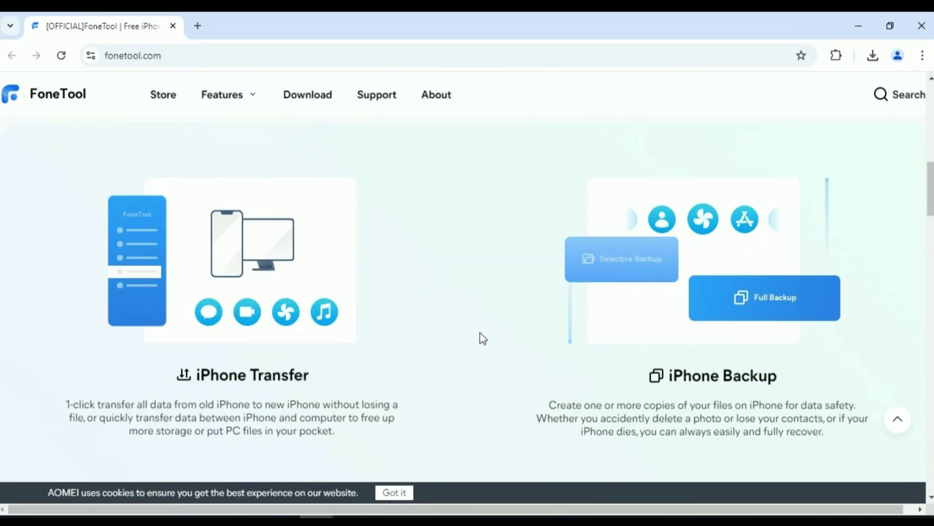
scroll(482, 338, "down", 1)
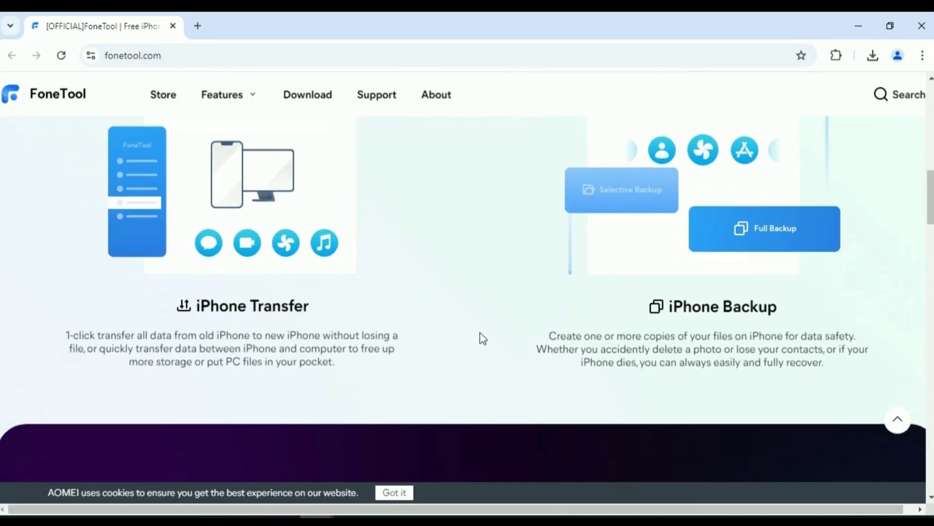
scroll(481, 337, "down", 2)
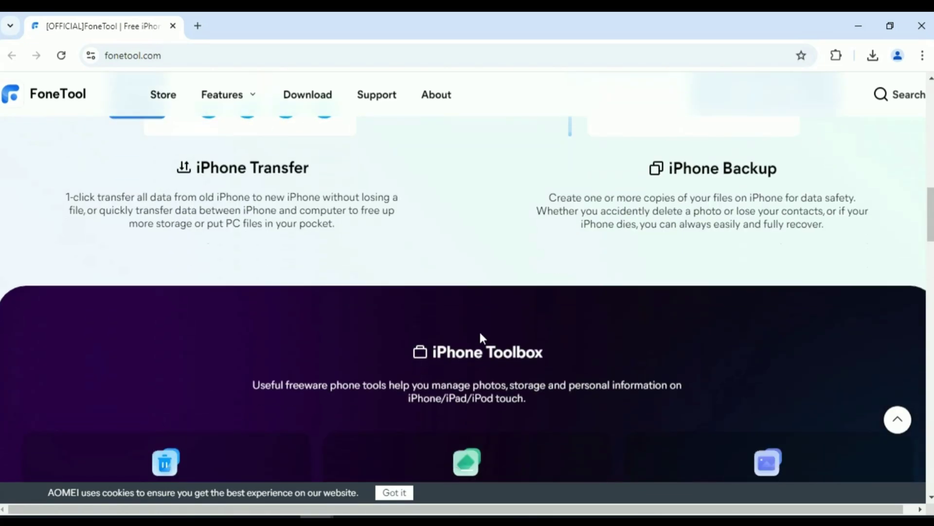
scroll(481, 335, "down", 2)
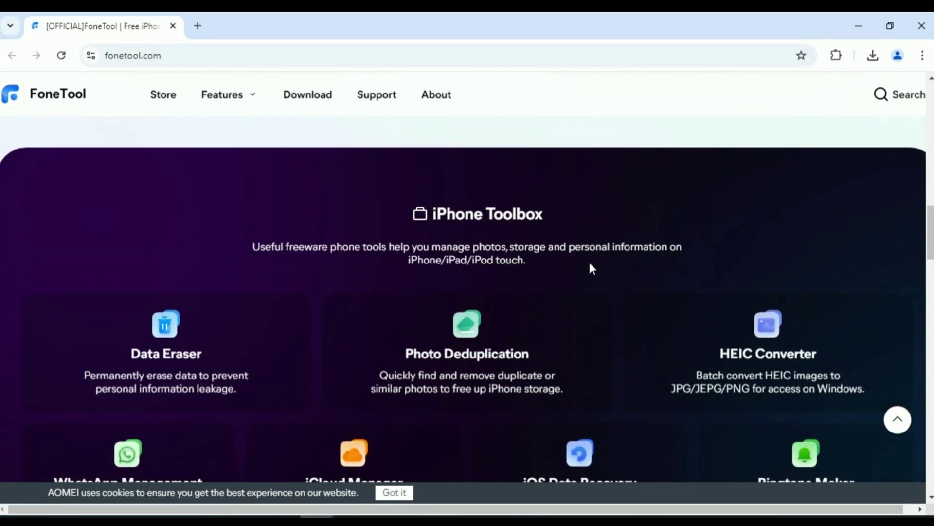
scroll(662, 269, "down", 1)
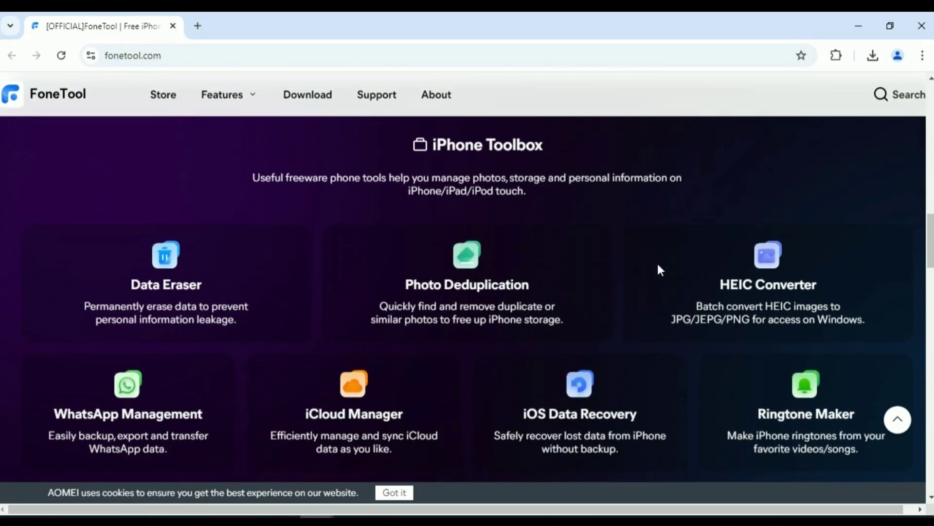
scroll(657, 269, "down", 1)
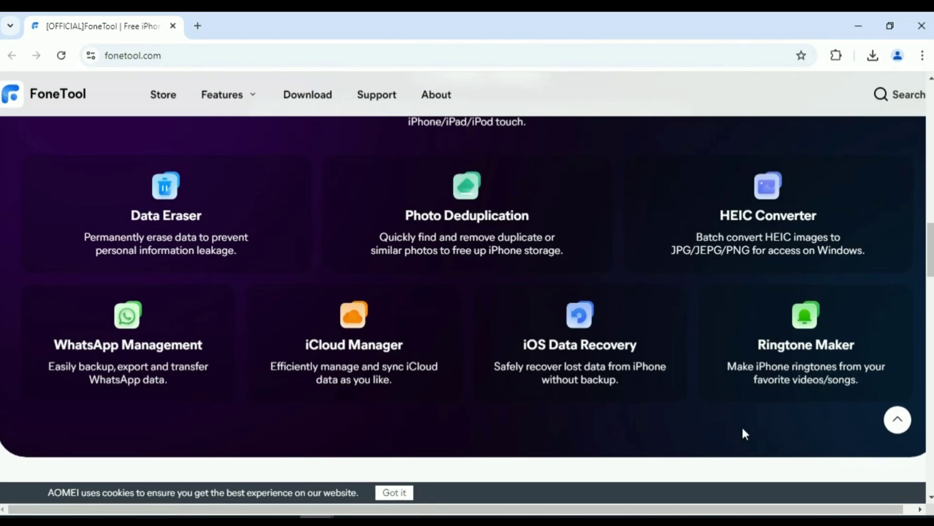
scroll(745, 434, "down", 2)
scroll(744, 433, "down", 3)
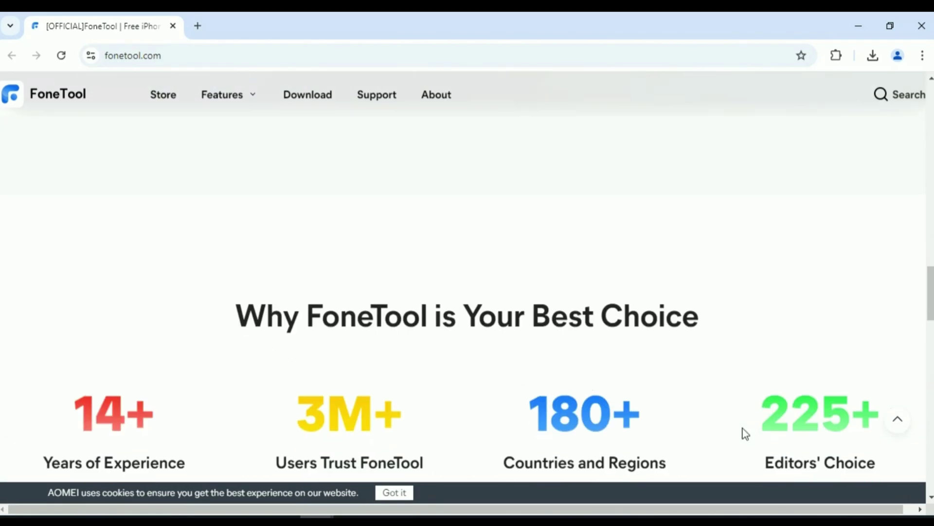
scroll(744, 433, "down", 3)
scroll(744, 433, "down", 3)
scroll(744, 433, "down", 3)
scroll(744, 433, "down", 2)
scroll(744, 433, "down", 1)
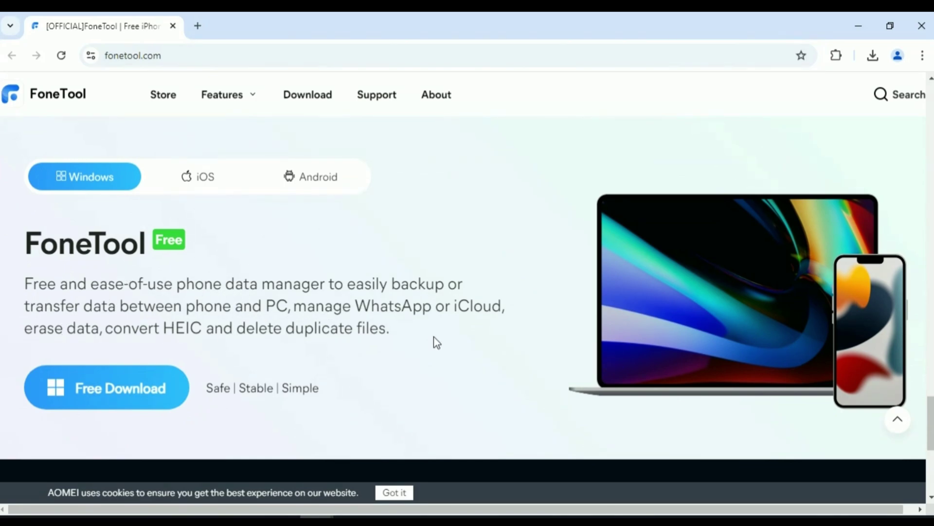
scroll(460, 345, "down", 2)
scroll(440, 334, "up", 3)
scroll(442, 336, "up", 1)
scroll(442, 336, "up", 5)
scroll(442, 336, "up", 5)
scroll(442, 335, "up", 5)
scroll(441, 336, "up", 3)
scroll(442, 332, "up", 5)
scroll(442, 334, "up", 3)
scroll(442, 334, "up", 1)
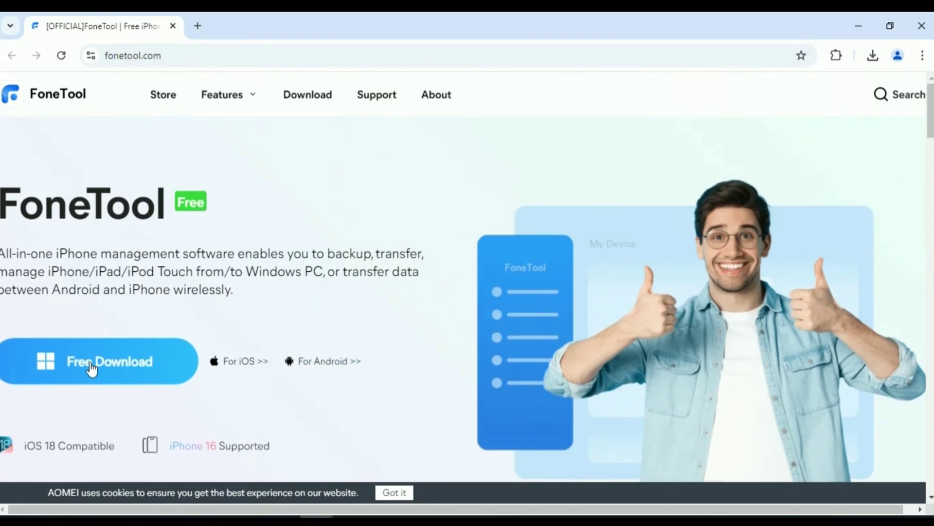
Go to the FoneTool download page from the site header.
left_click(296, 103)
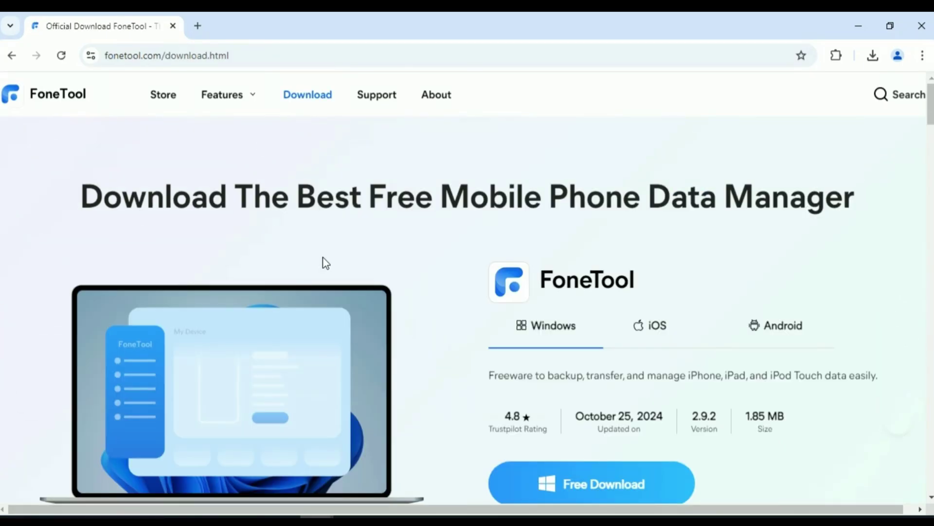
scroll(524, 300, "down", 2)
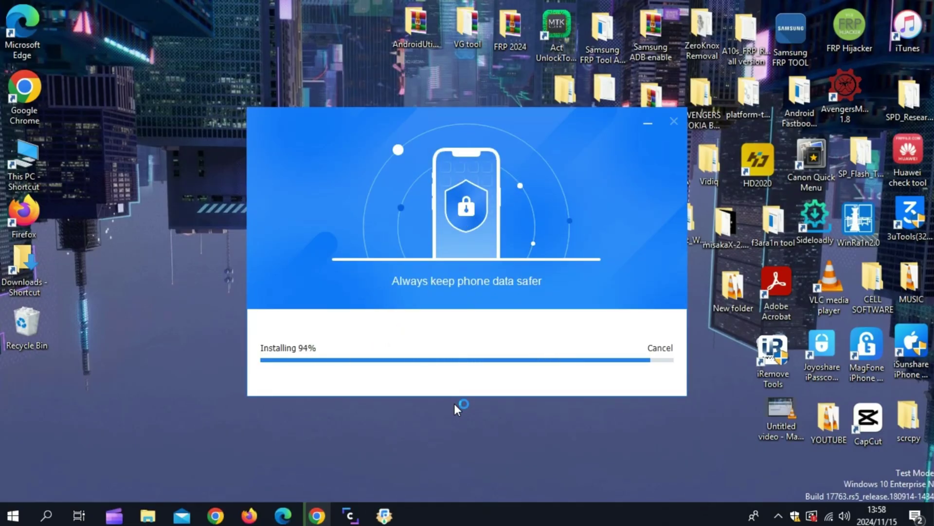
scroll(658, 292, "up", 2)
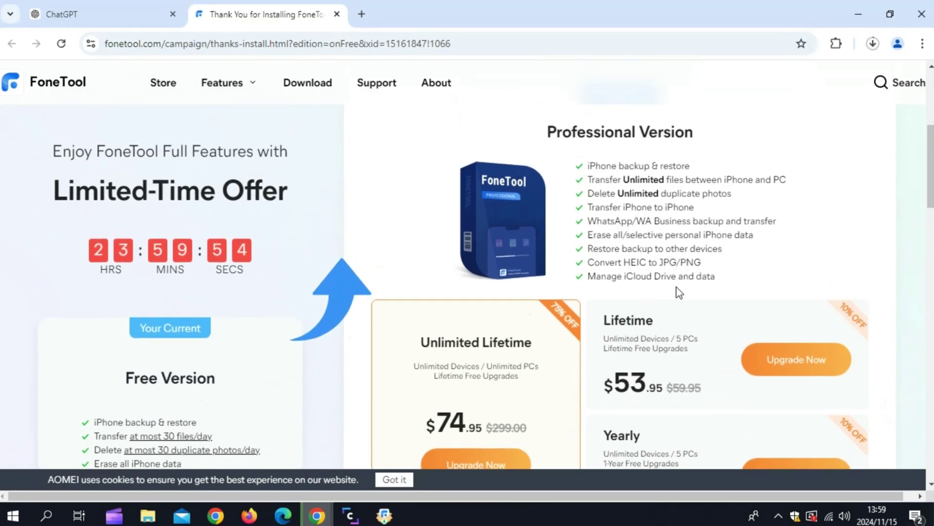
scroll(585, 292, "down", 2)
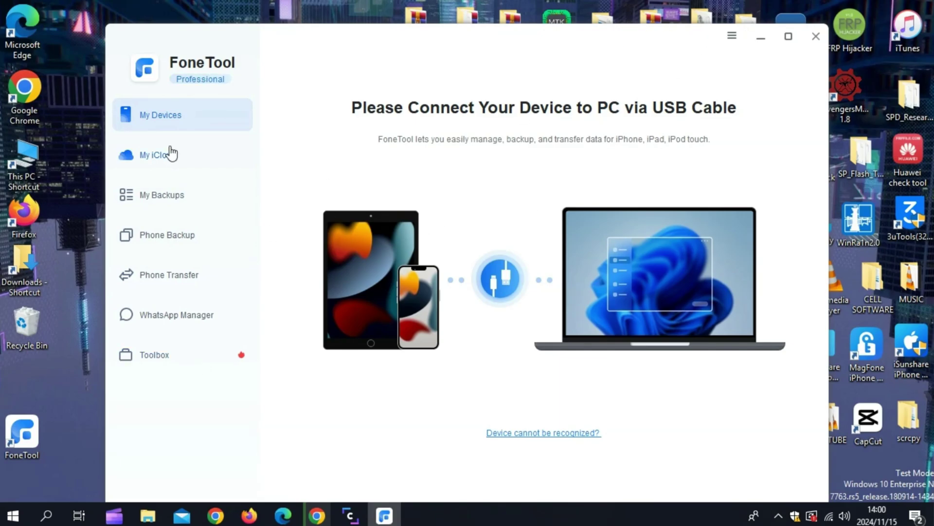
Look through the iCloud, Phone Backup, Phone Transfer and WhatsApp feature cards.
left_click(168, 154)
left_click(162, 236)
left_click(162, 275)
left_click(176, 311)
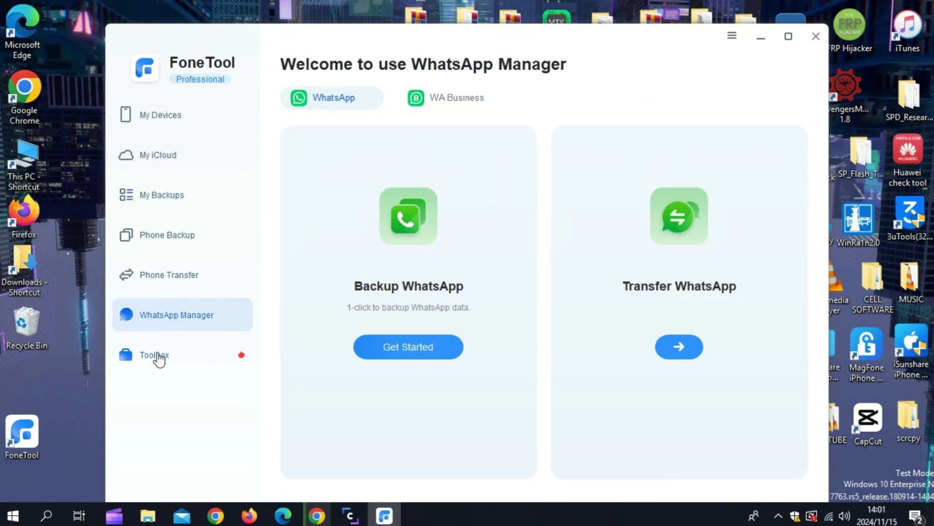
left_click(172, 235)
left_click(168, 274)
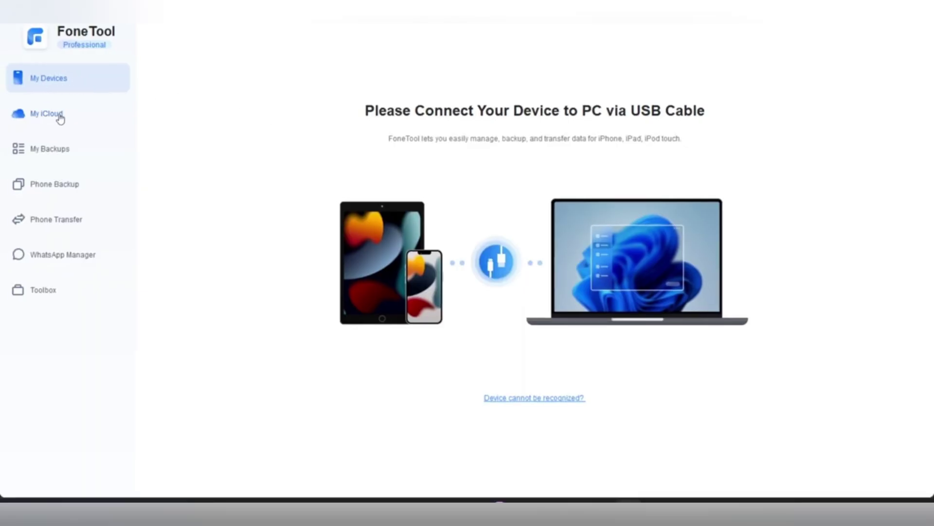
Visit the iCloud, Backup History, Phone Backup, WhatsApp Business and Toolbox pages.
left_click(59, 117)
left_click(44, 150)
left_click(38, 191)
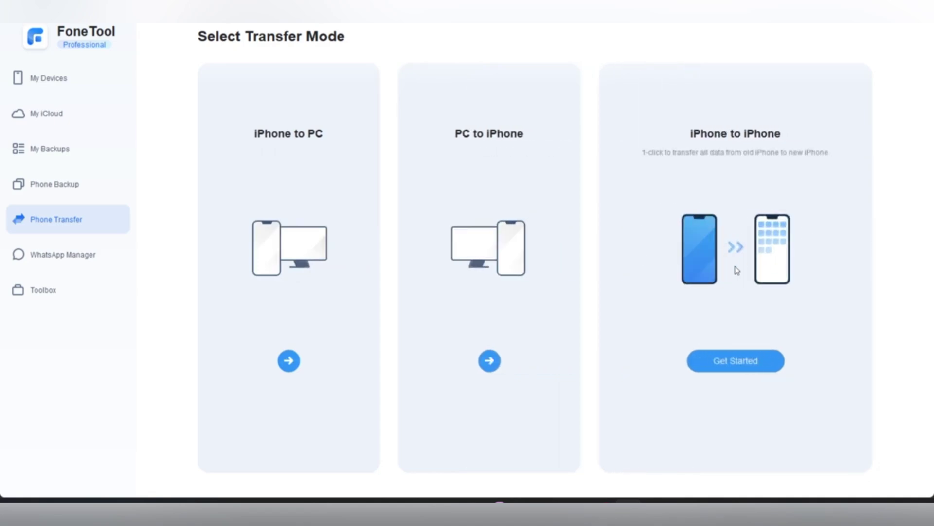
left_click(71, 257)
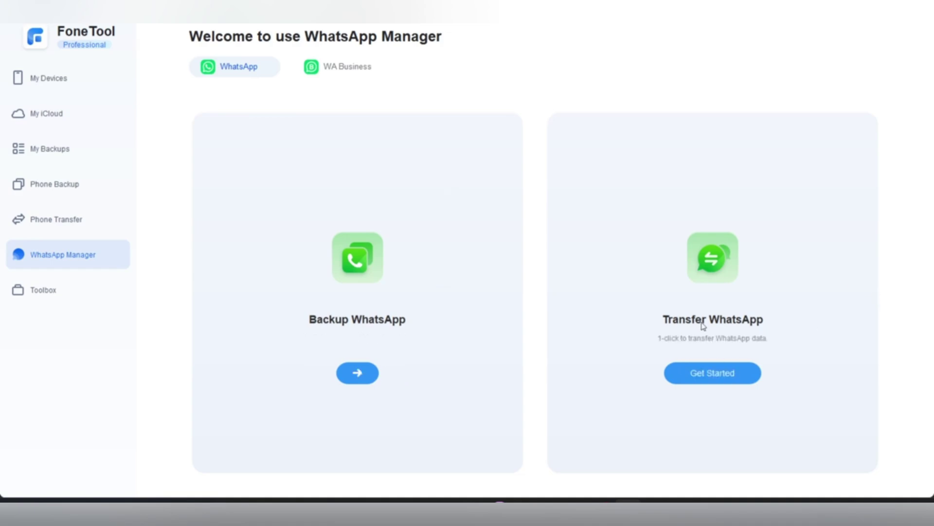
left_click(319, 68)
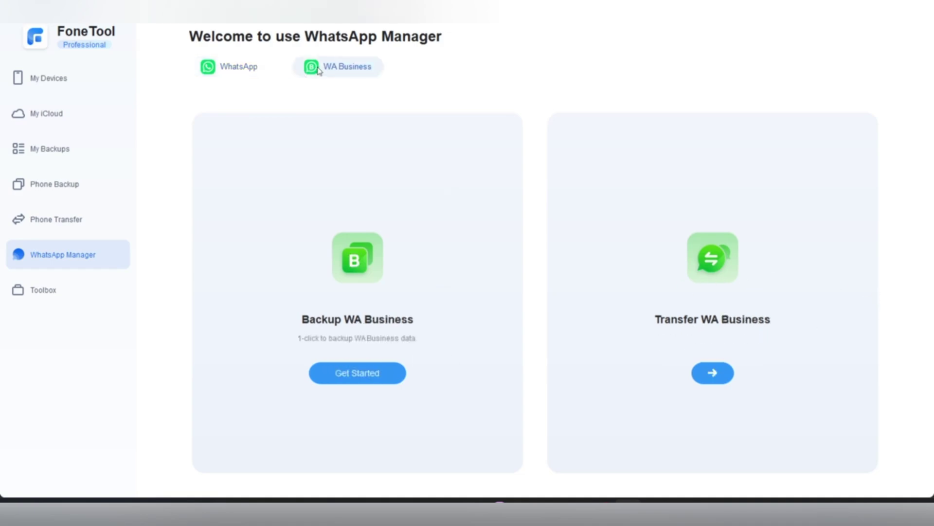
left_click(42, 290)
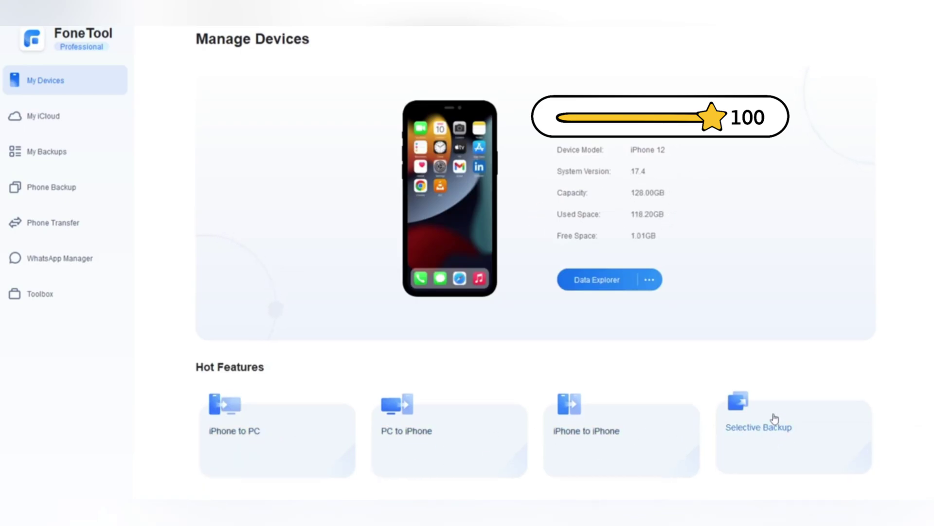
Browse the iPhone's 3015 photos and music in Data Explorer, accepting the export settings.
left_click(649, 280)
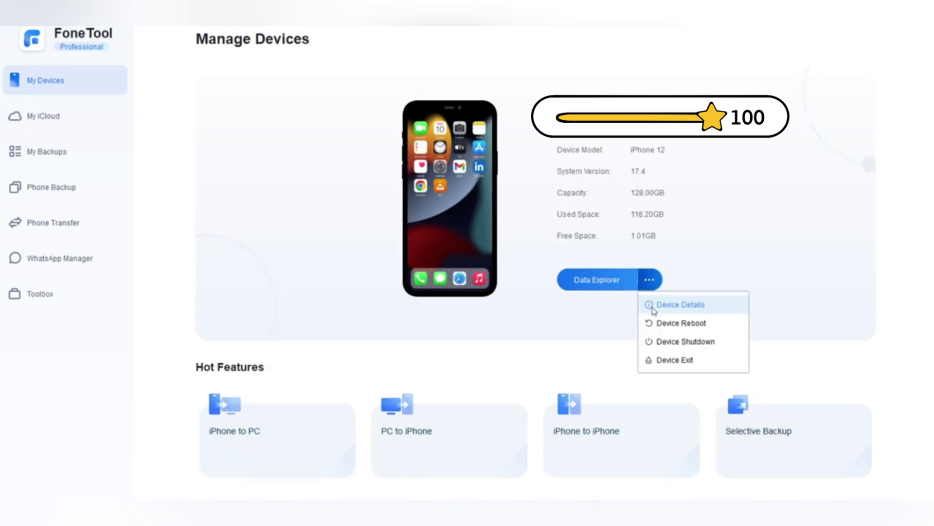
left_click(594, 282)
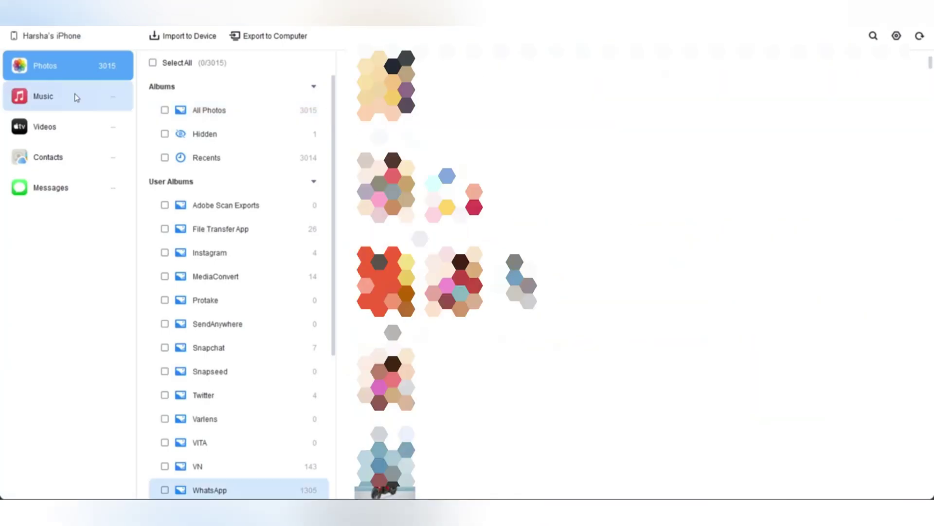
left_click(65, 106)
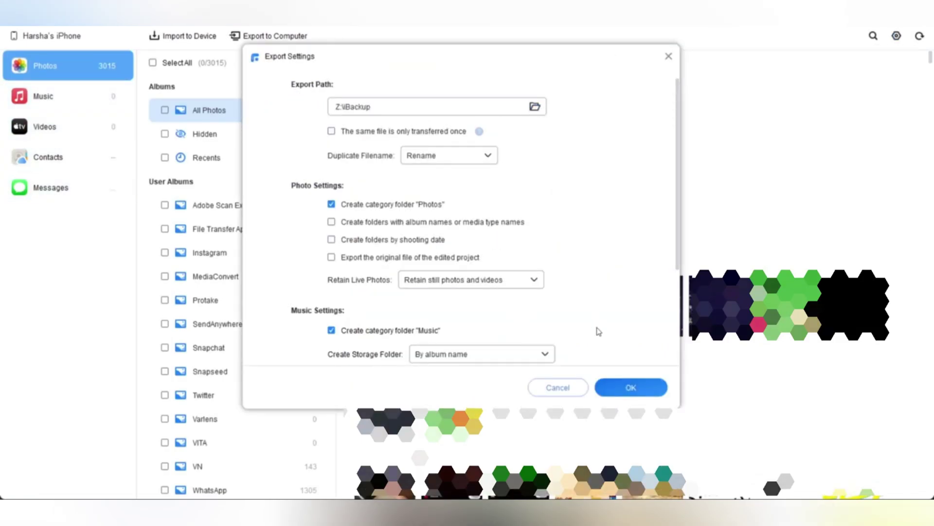
left_click(631, 387)
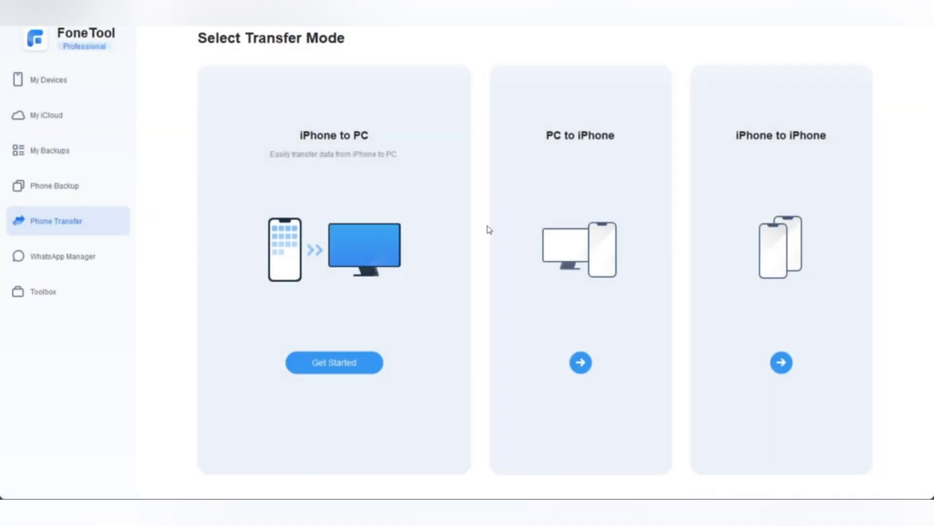
Select all 521 iPhone Screenshots for an iPhone to PC transfer.
left_click(314, 364)
left_click(537, 263)
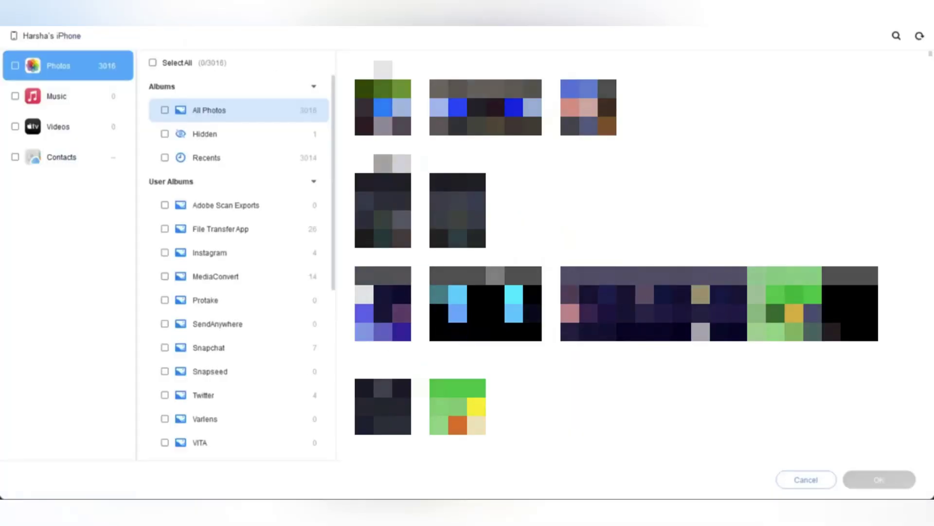
scroll(290, 294, "down", 5)
scroll(285, 298, "up", 5)
scroll(278, 307, "down", 8)
left_click(165, 447)
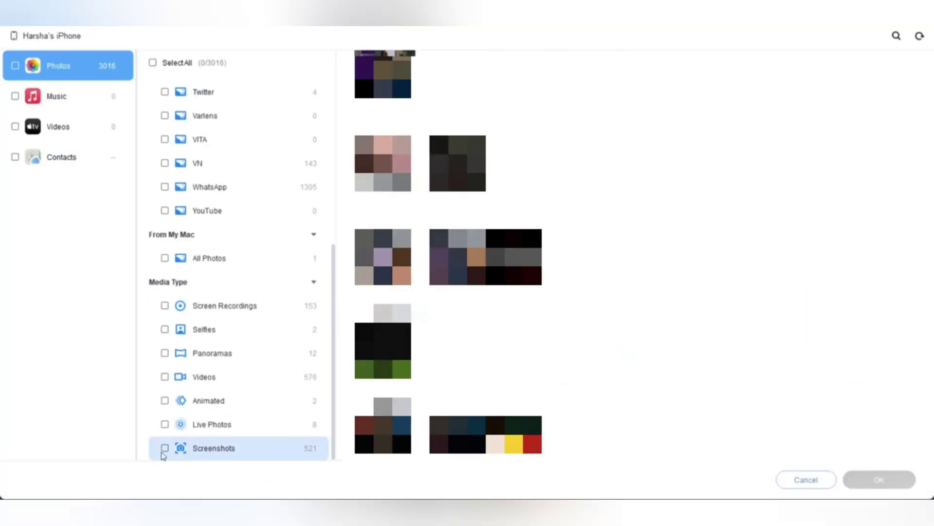
left_click(879, 478)
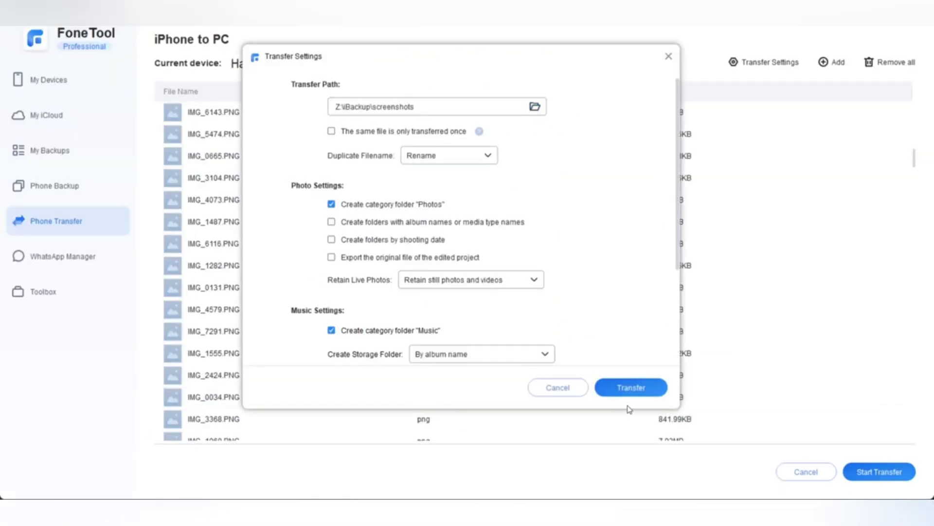
Transfer the screenshots to Z:\iBackup\screenshots and open the transferred Photos folder.
left_click(630, 390)
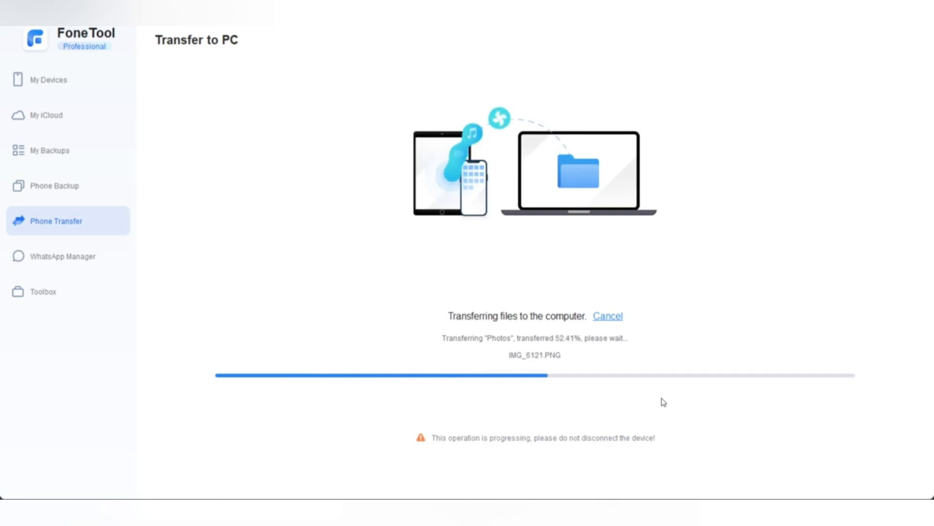
left_click(592, 365)
double_click(175, 113)
scroll(752, 219, "down", 5)
scroll(686, 281, "down", 5)
scroll(687, 281, "down", 5)
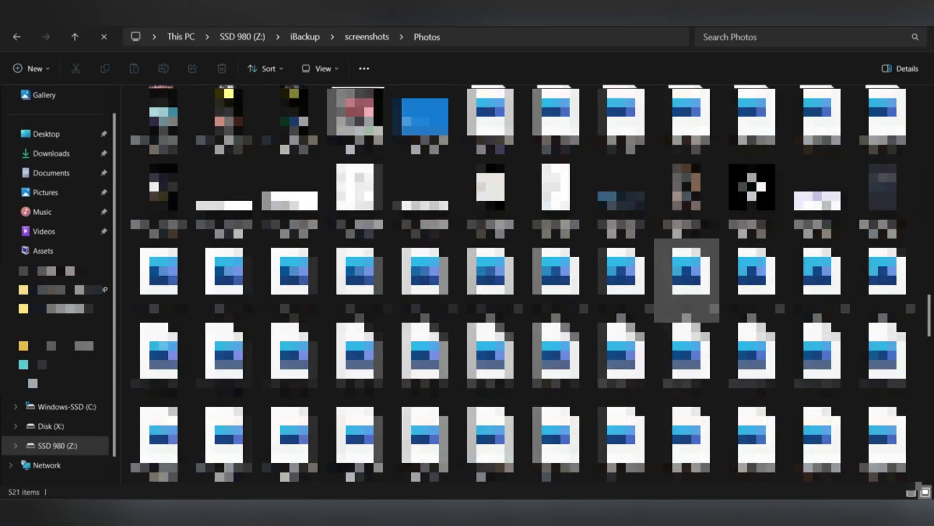
scroll(687, 281, "down", 5)
scroll(687, 281, "down", 5)
scroll(687, 281, "down", 5)
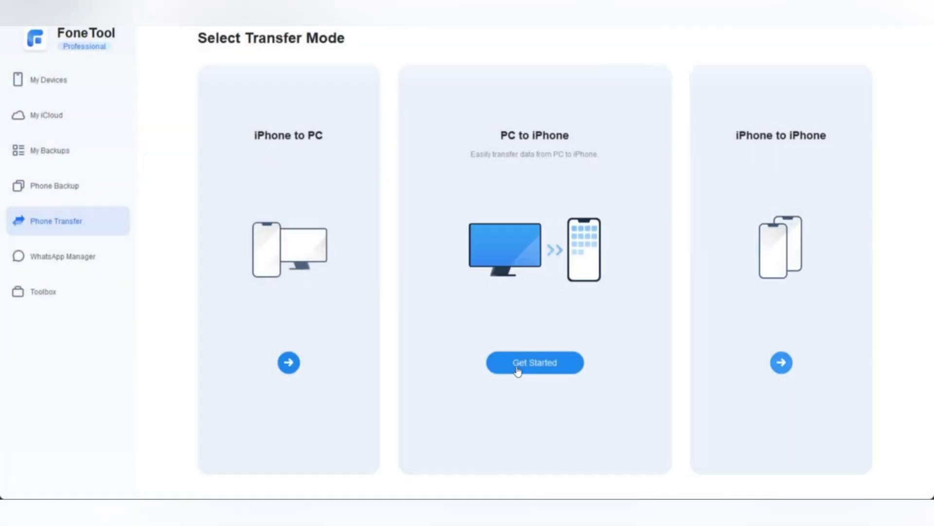
Send six Downloads mp4 videos, including happy-cat, otter-on-surfboard and snow-dogs, directly to the iPhone.
left_click(517, 365)
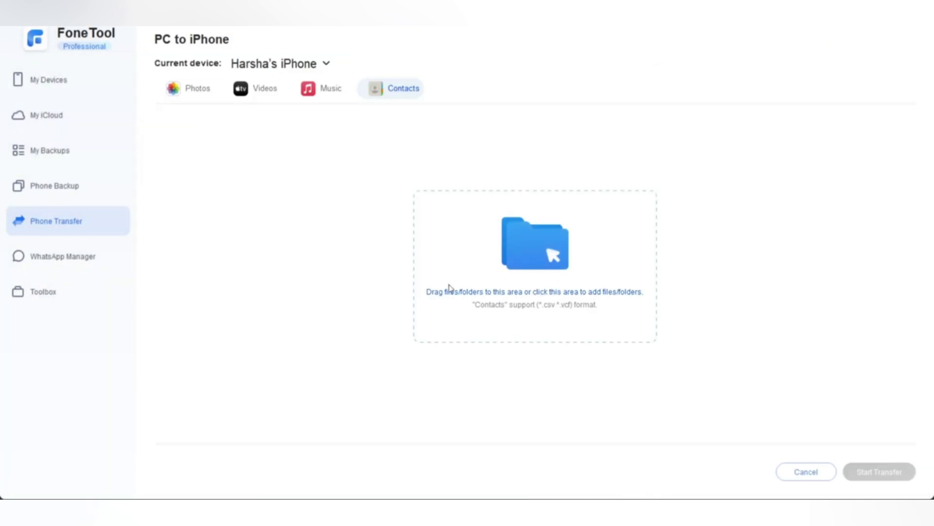
left_click(189, 88)
left_click(537, 267)
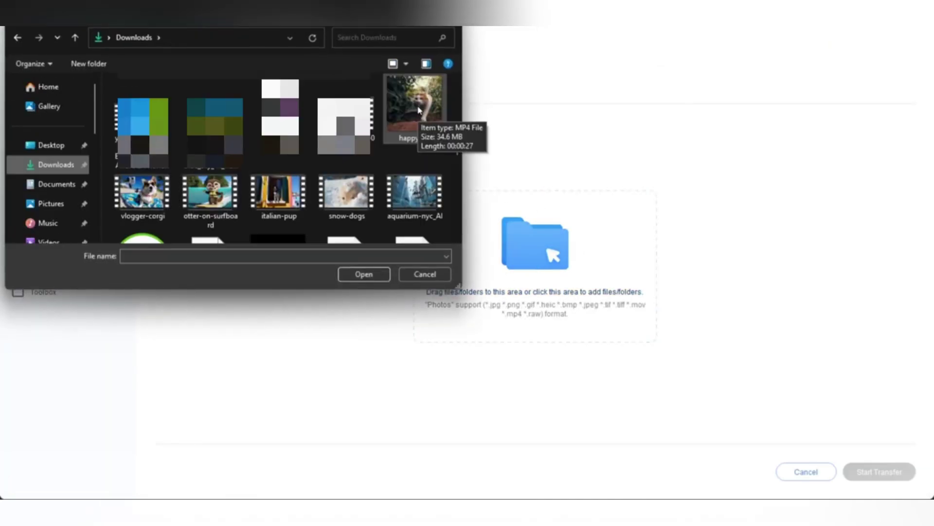
left_click(415, 106)
left_click(143, 194, "ctrl")
left_click(211, 194, "ctrl")
left_click(279, 194, "ctrl")
left_click(347, 193, "ctrl")
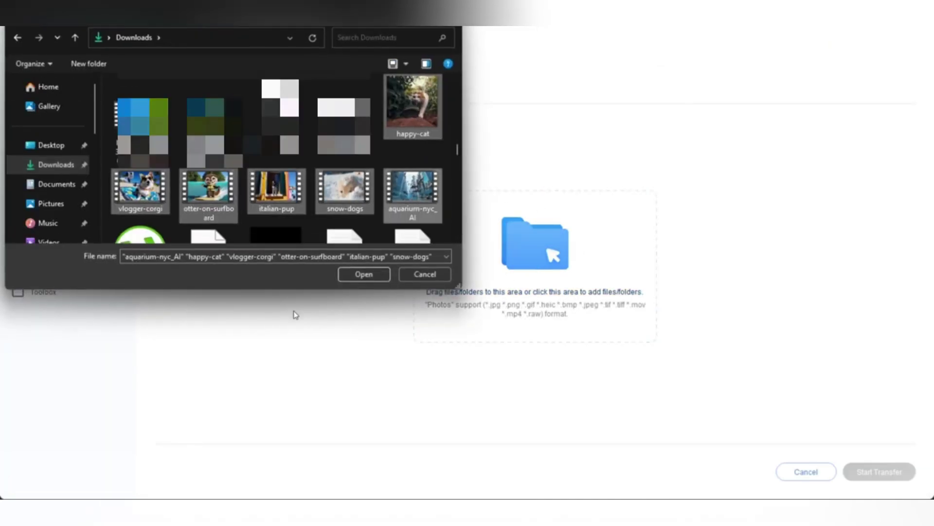
left_click(368, 275)
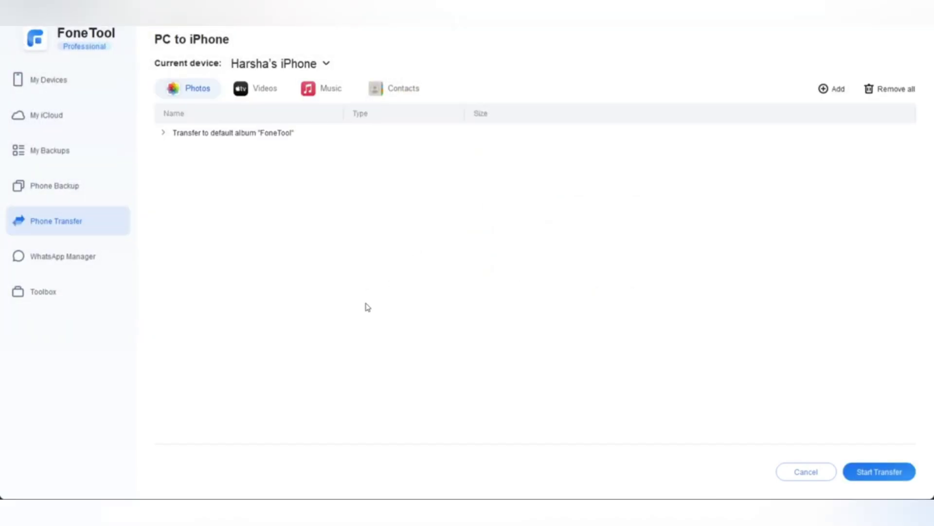
left_click(163, 133)
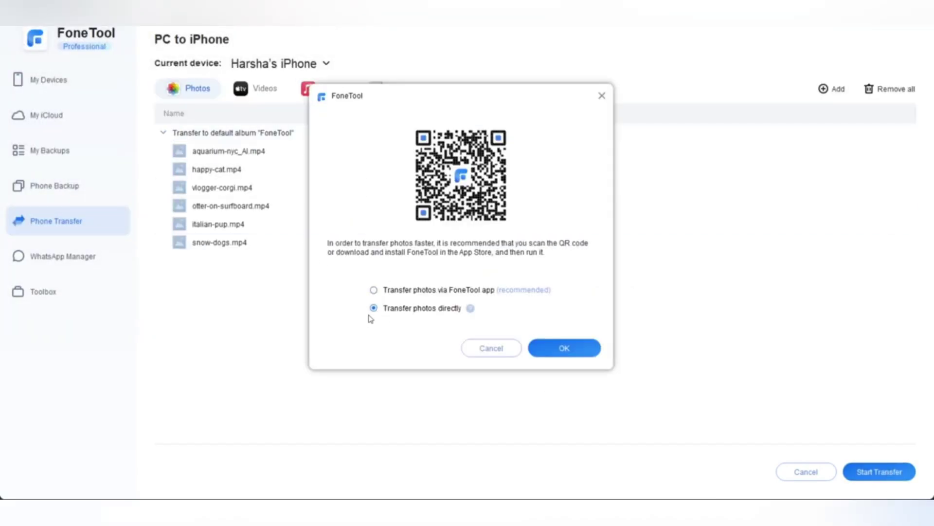
key("Return")
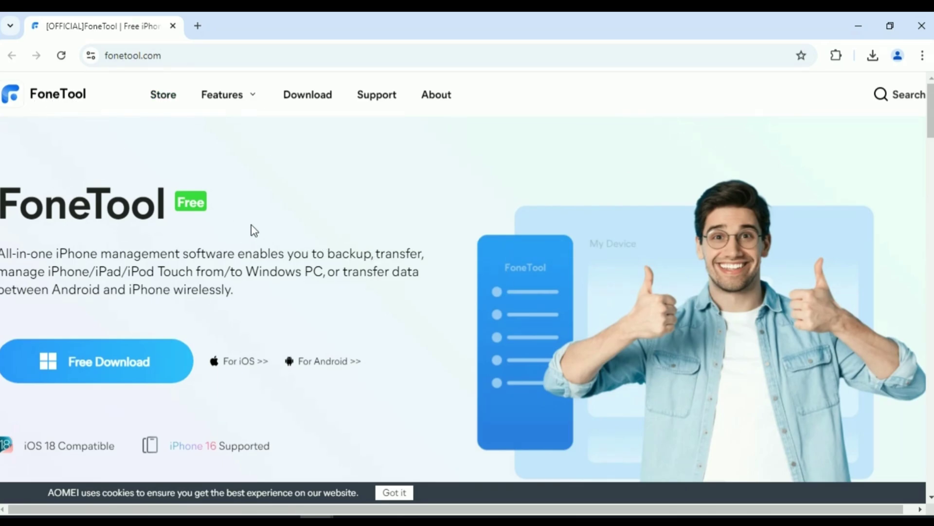
scroll(44, 189, "down", 1)
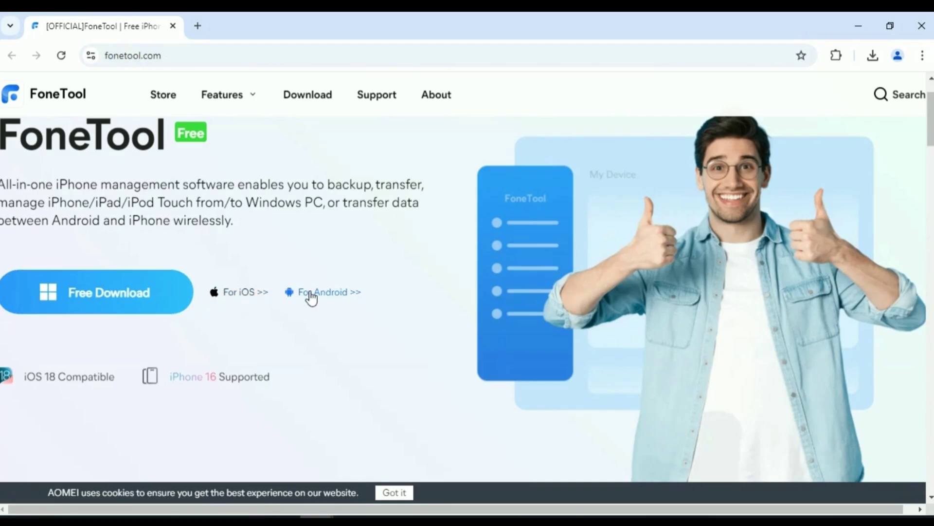
scroll(409, 286, "down", 1)
scroll(410, 285, "down", 3)
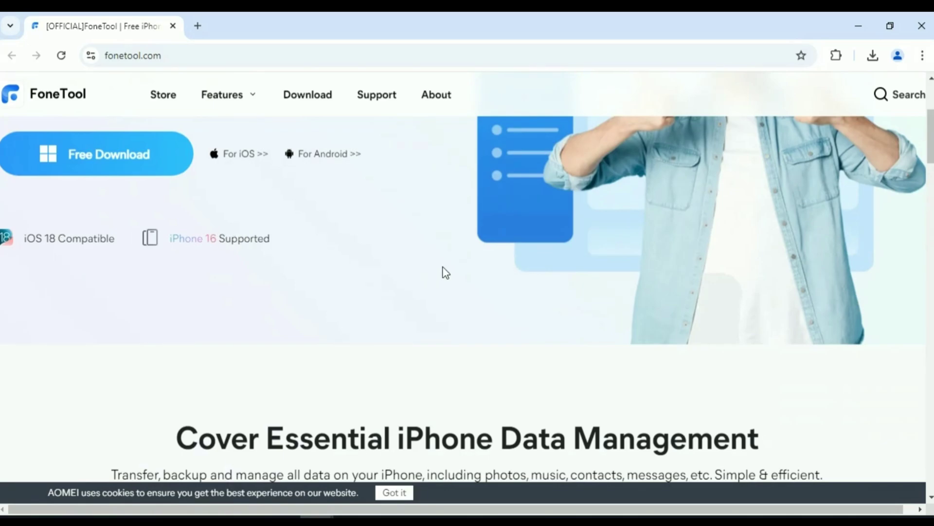
scroll(442, 271, "down", 1)
scroll(443, 271, "down", 2)
scroll(444, 267, "down", 1)
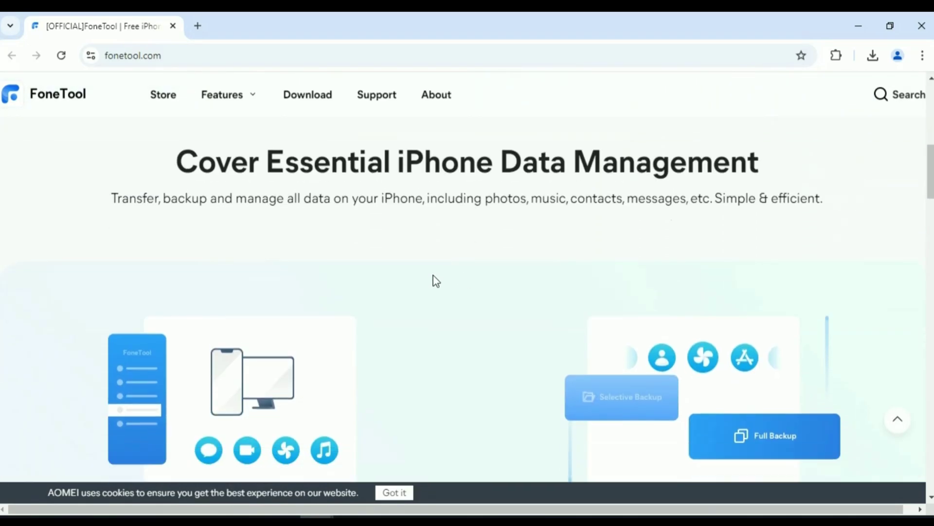